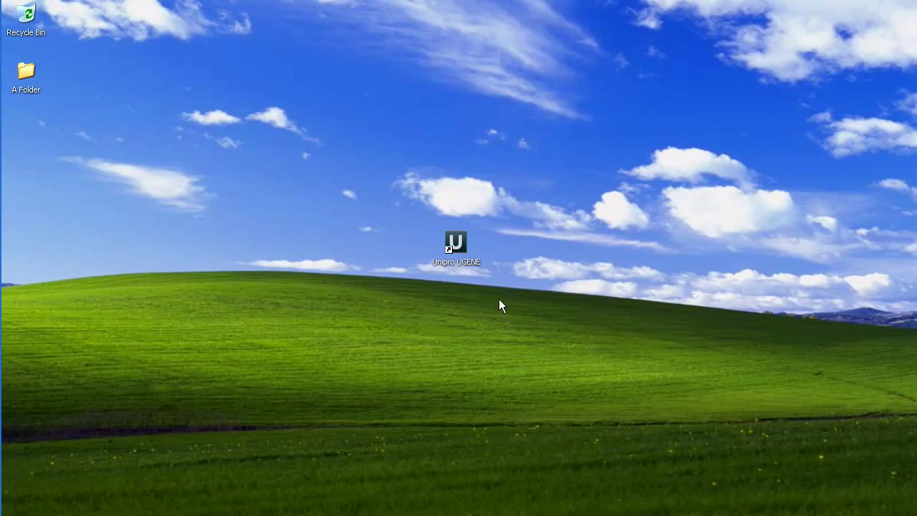
Launch Unipro UGENE and open the human_T1.fa sequence from the samples folder
double_click(456, 243)
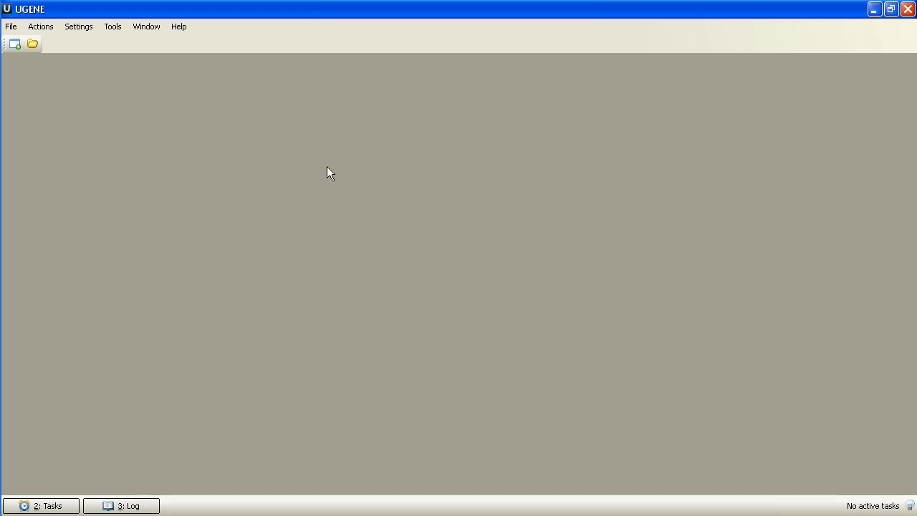
left_click(39, 44)
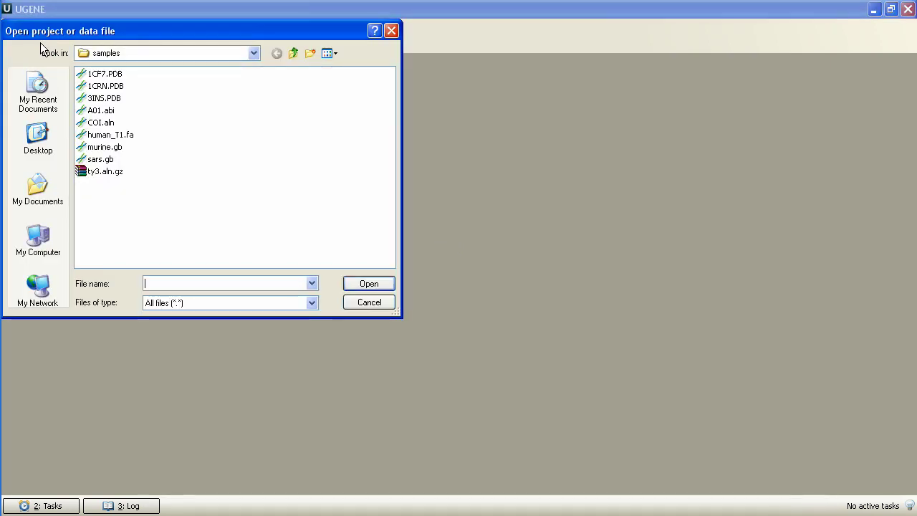
left_click(111, 135)
left_click(350, 283)
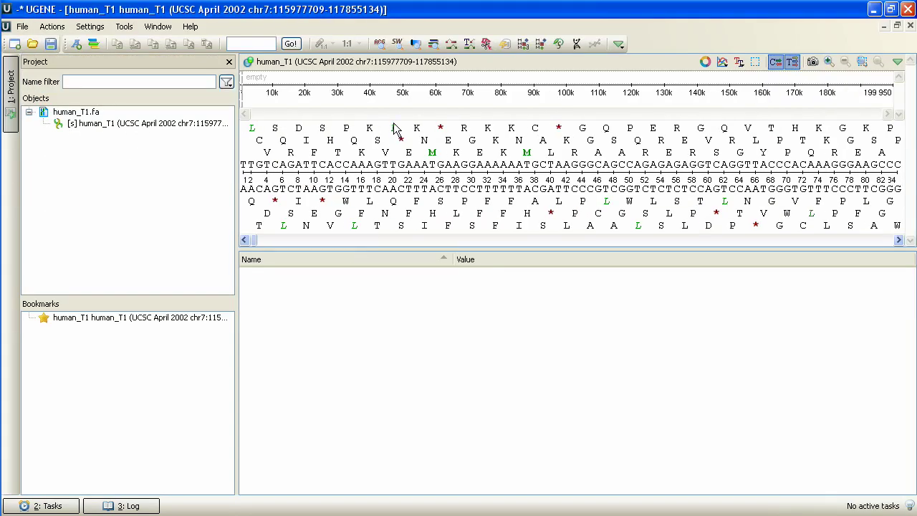
Select the sequence region from the start to about 56,500 bp and open the Find ORFs analysis for it
left_click_drag(426, 95, 239, 98)
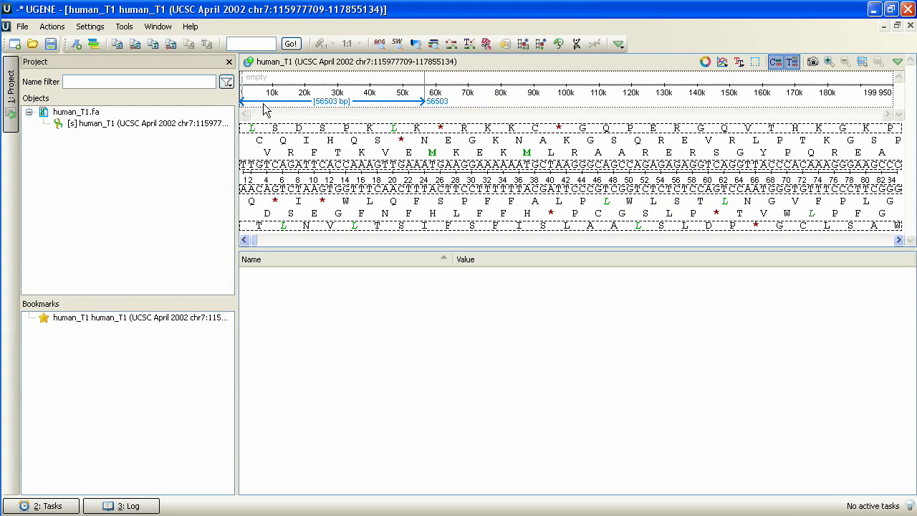
right_click(285, 91)
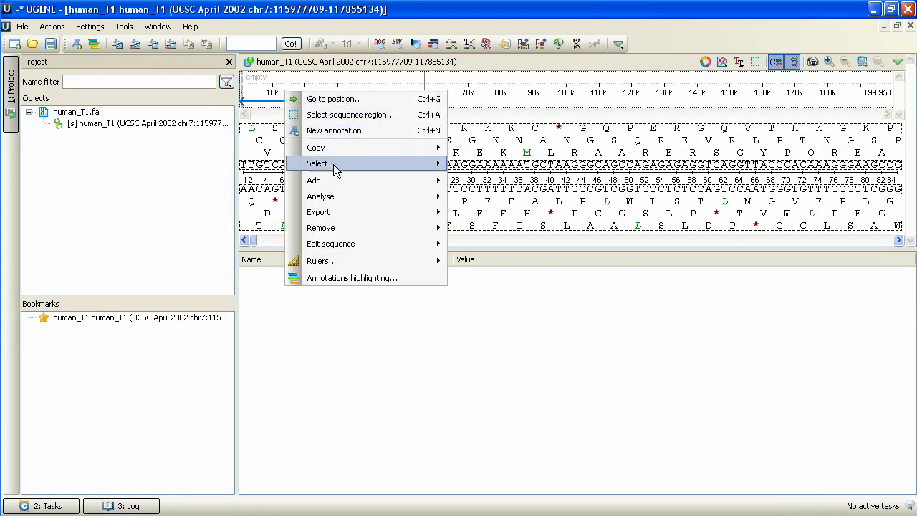
mouse_move(337, 195)
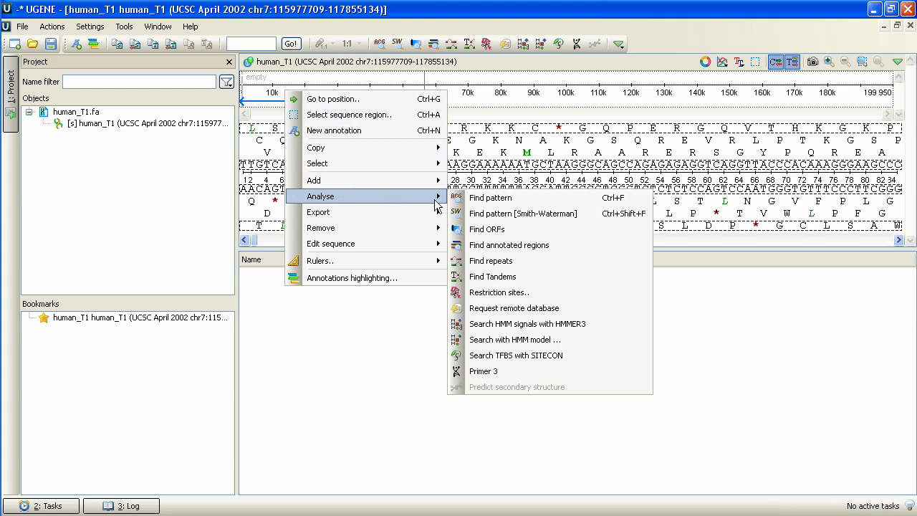
left_click(492, 232)
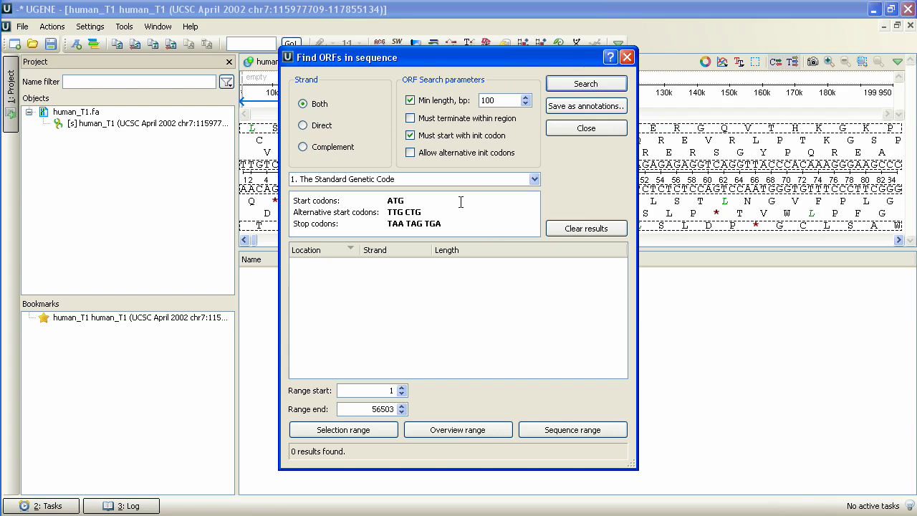
Try the Direct and Complement strand options for the ORF search and return to Both
left_click(319, 124)
left_click(302, 147)
left_click(302, 126)
left_click(304, 105)
Set the genetic code for the ORF search to 11. The Bacterial and Plant Plastid Code
left_click(534, 180)
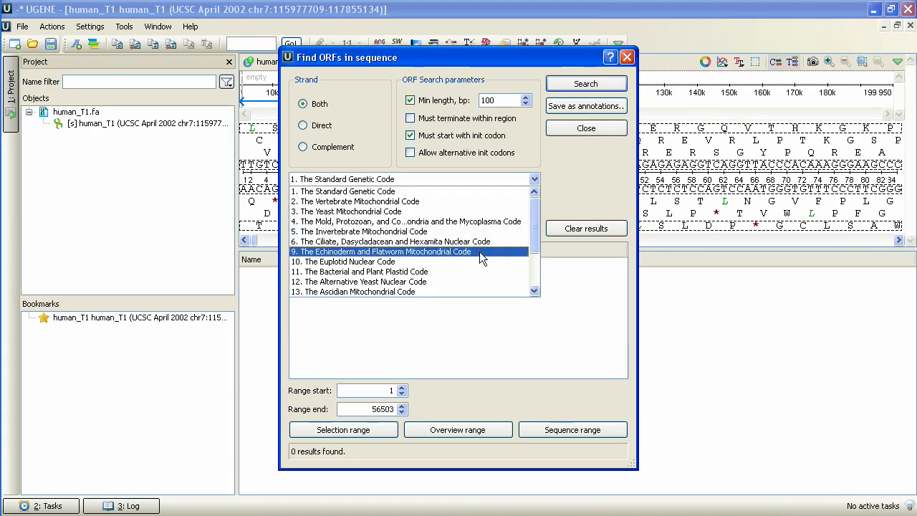
left_click(470, 272)
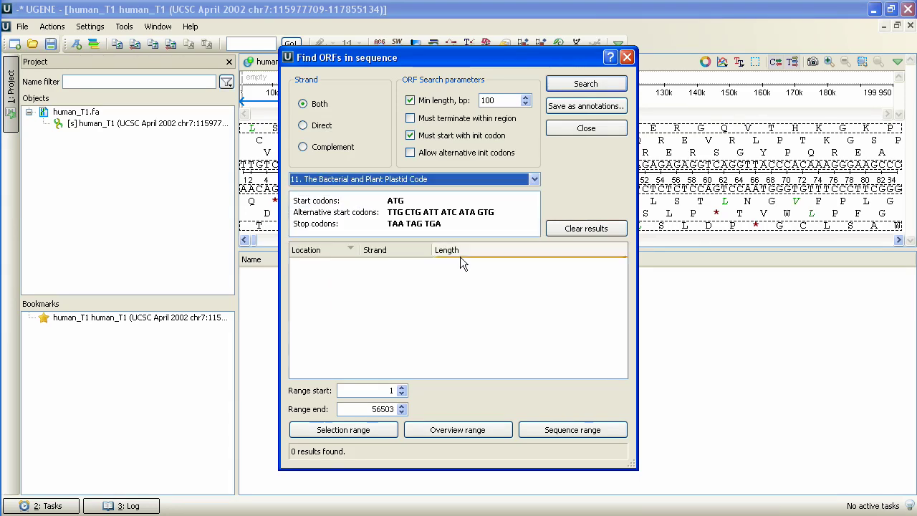
left_click(417, 200)
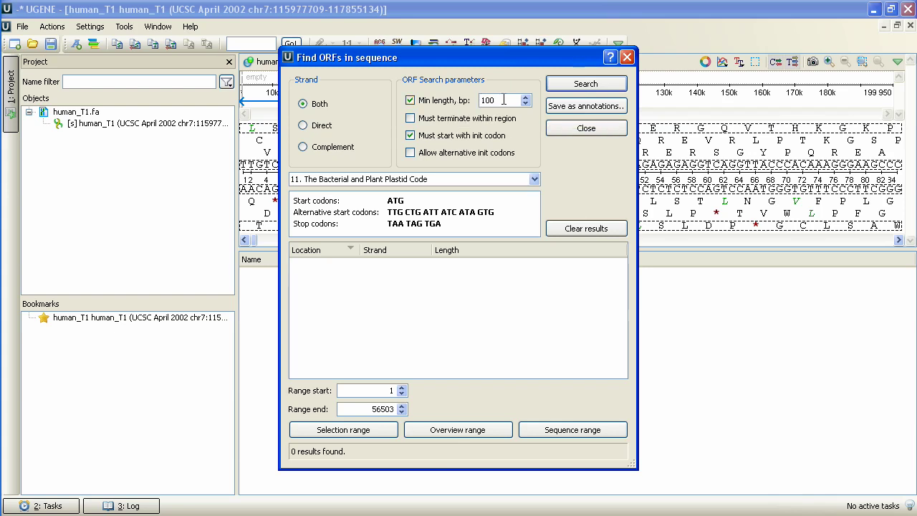
Try switching the minimum length and init codon search options, leaving the minimum length at 100 bp and the init codon requirement enabled
left_click_drag(504, 99, 481, 99)
left_click(496, 100)
left_click(363, 408)
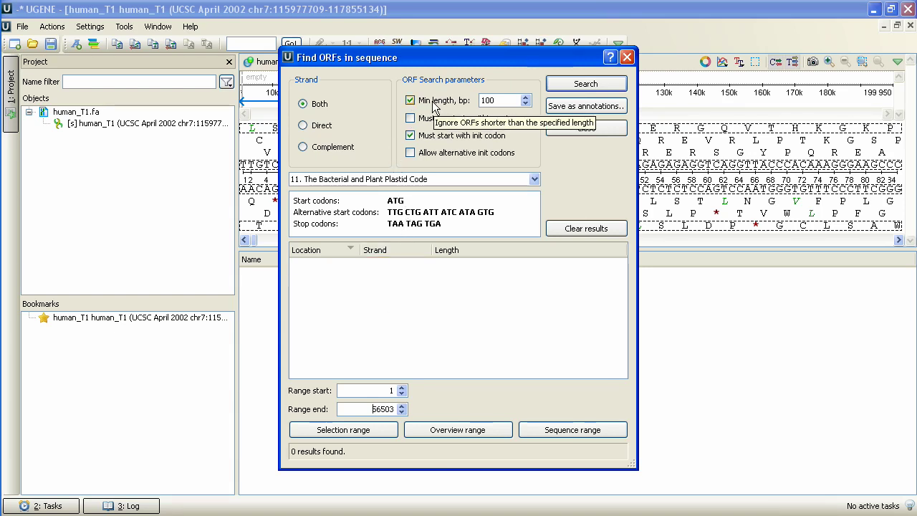
left_click(411, 101)
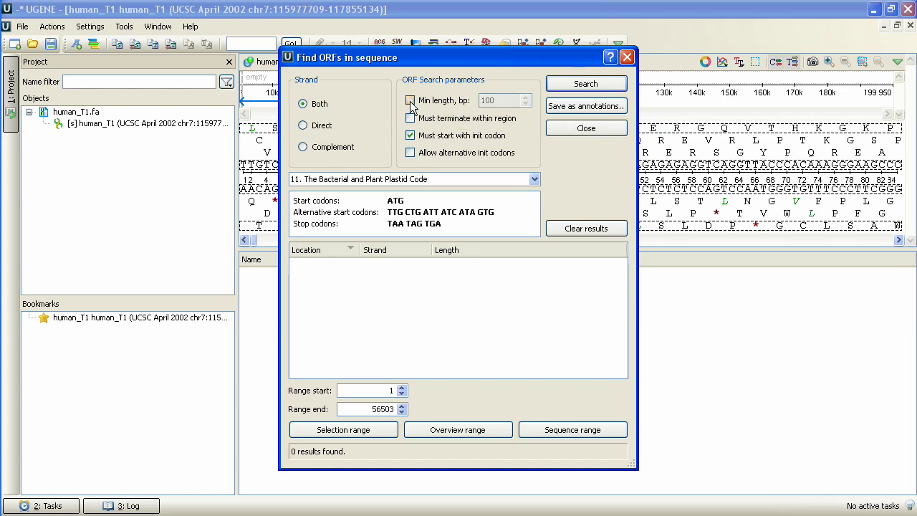
left_click(410, 101)
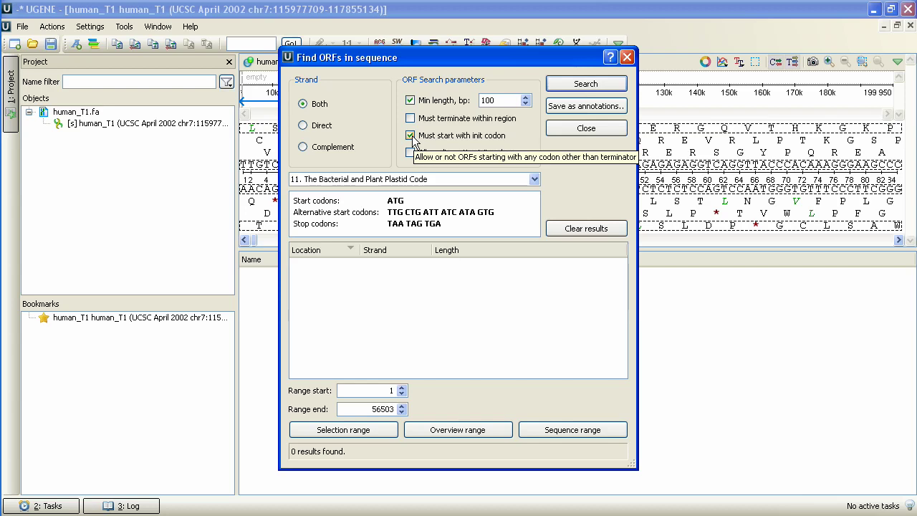
left_click(412, 136)
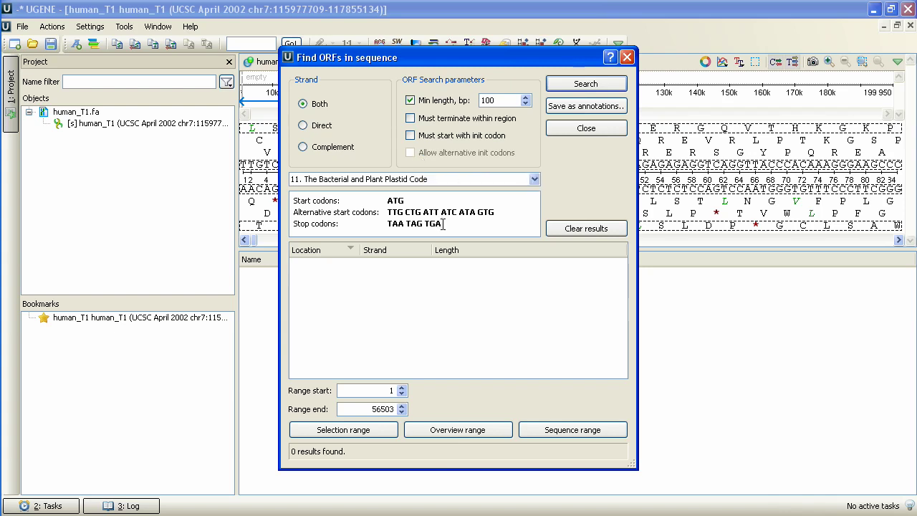
left_click(414, 136)
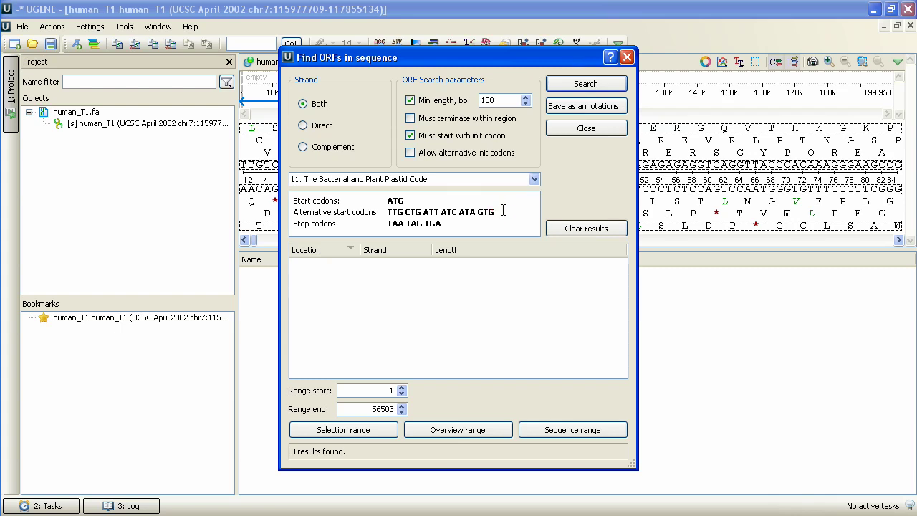
left_click(410, 153)
Search the selected range for ORFs and look through several entries in the results list
left_click(599, 86)
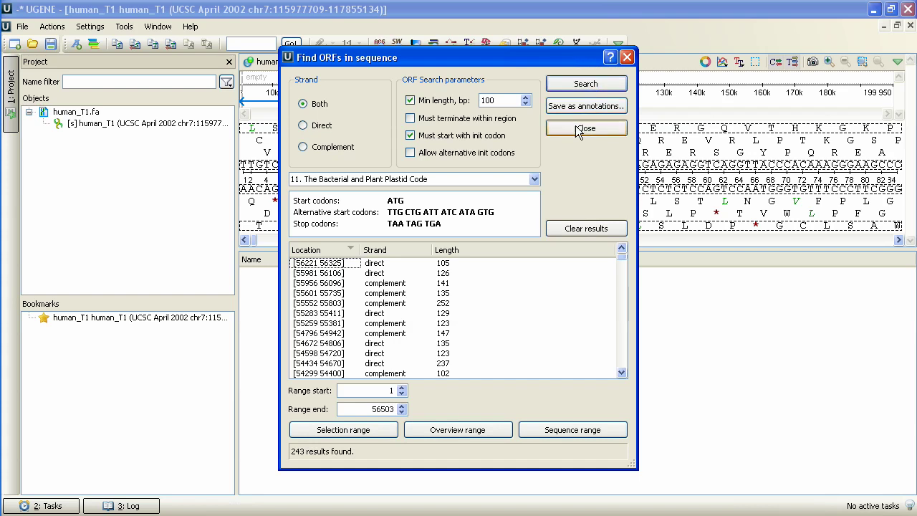
left_click(367, 267)
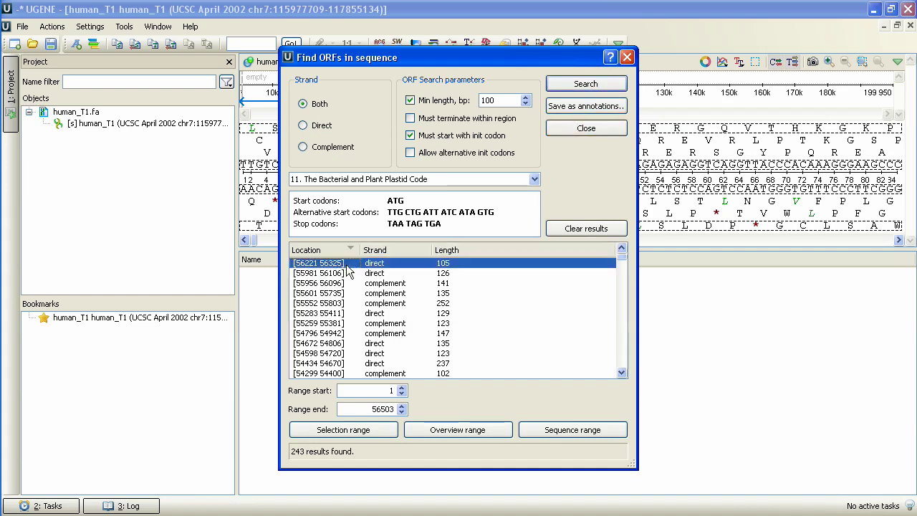
left_click(336, 294)
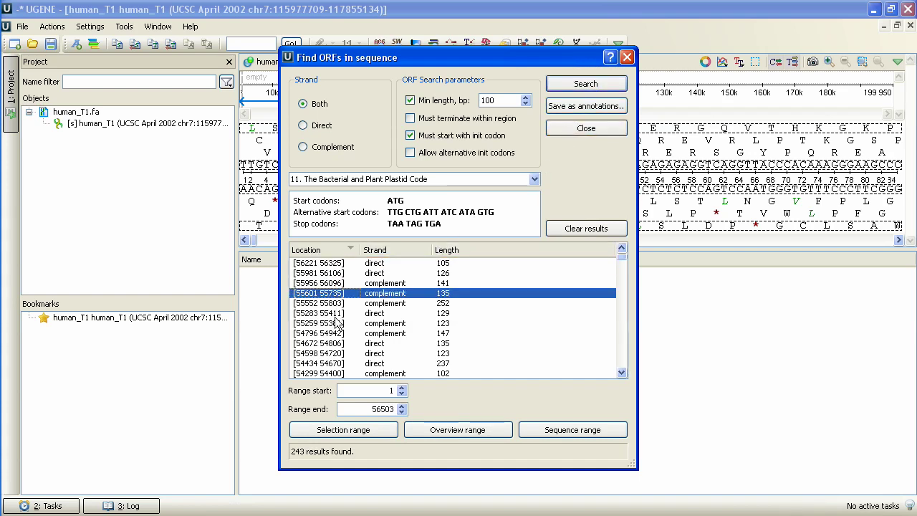
left_click(333, 334)
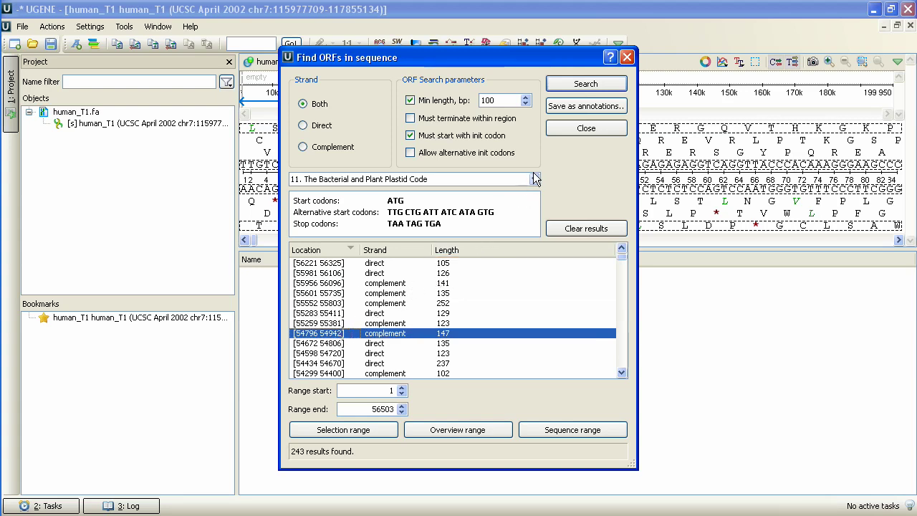
Save the ORFs as annotations in a new MyDocument.gb table with group name res_orfs and annotation name orf, and close the ORF search
left_click(567, 110)
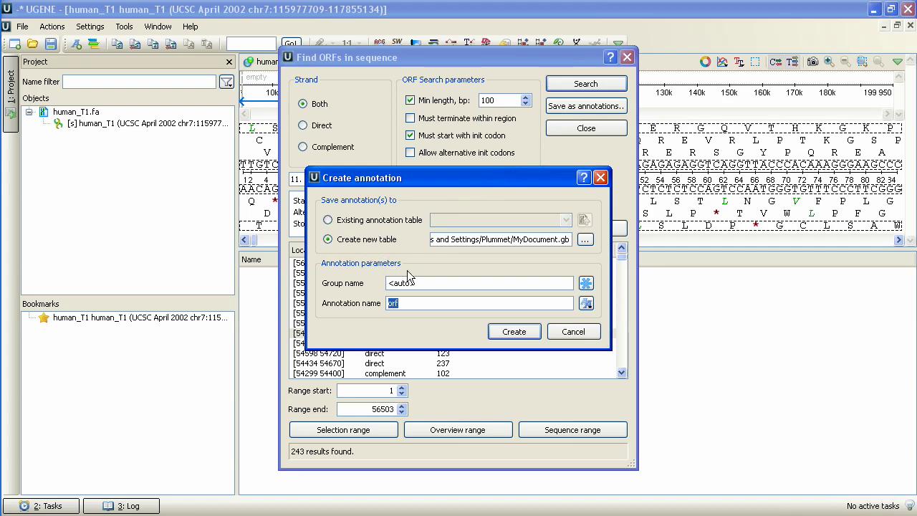
left_click_drag(415, 283, 379, 291)
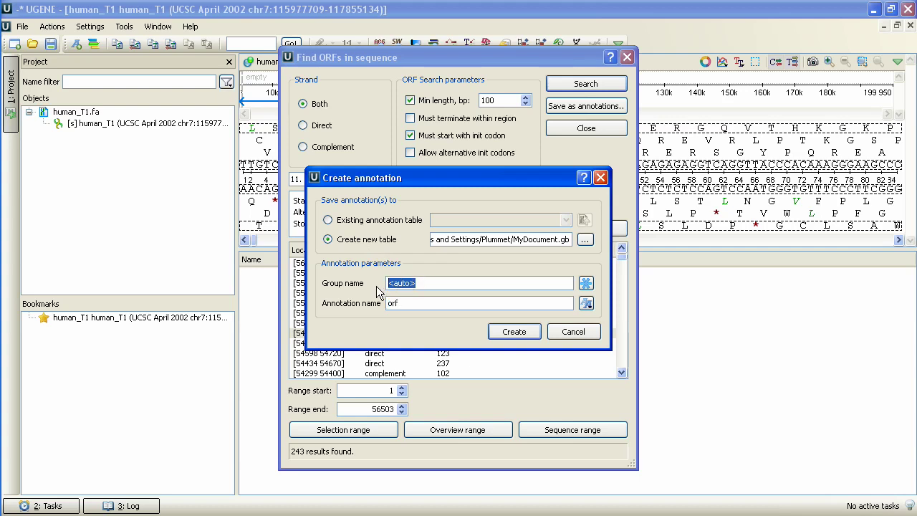
type("res_orfs")
left_click(412, 302)
left_click_drag(514, 240, 572, 241)
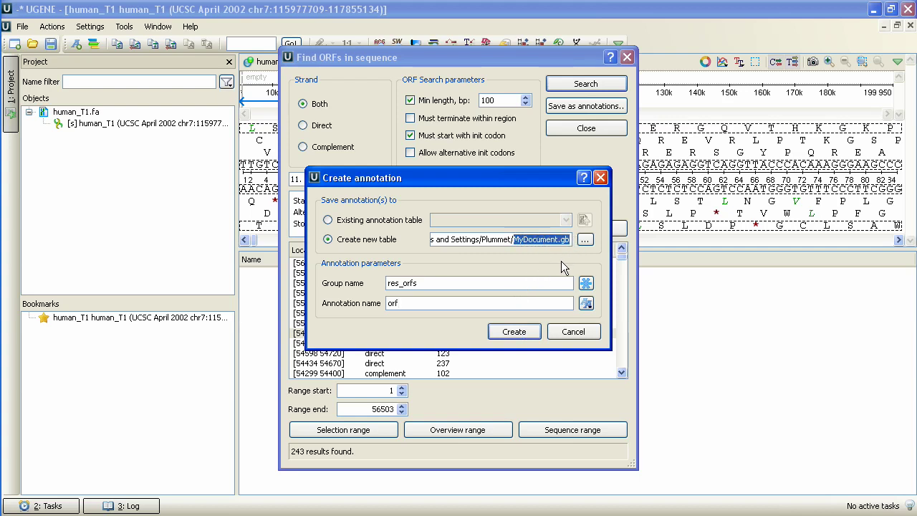
left_click(522, 329)
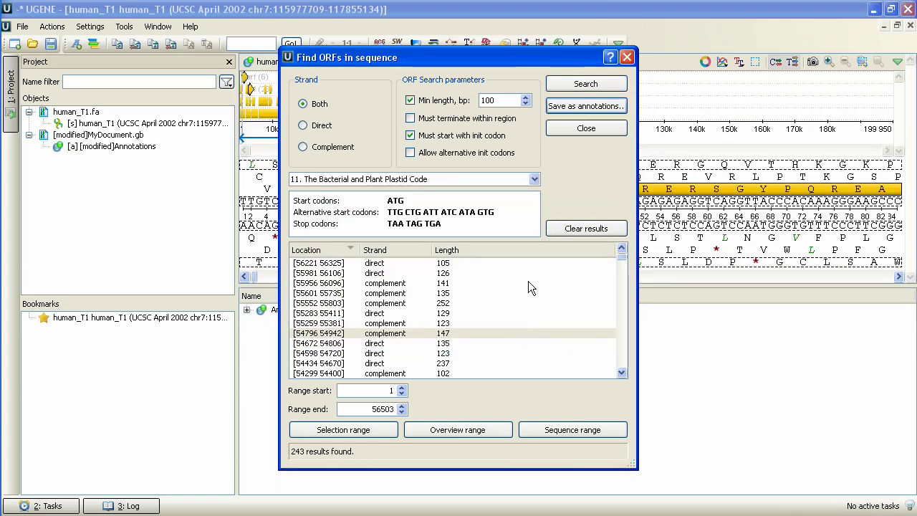
left_click(626, 57)
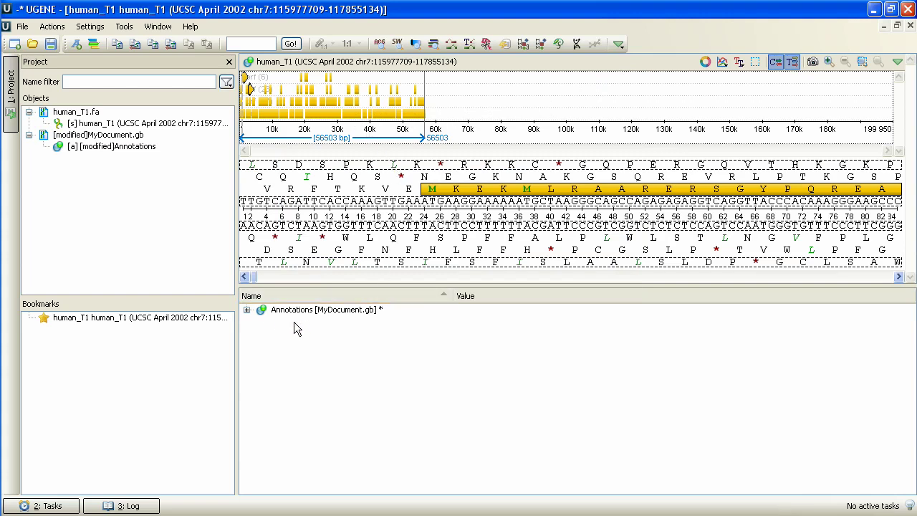
Expand the res_orfs annotation group and select the highlighted ORF near the sequence start to locate its entry
left_click(247, 310)
left_click(259, 321)
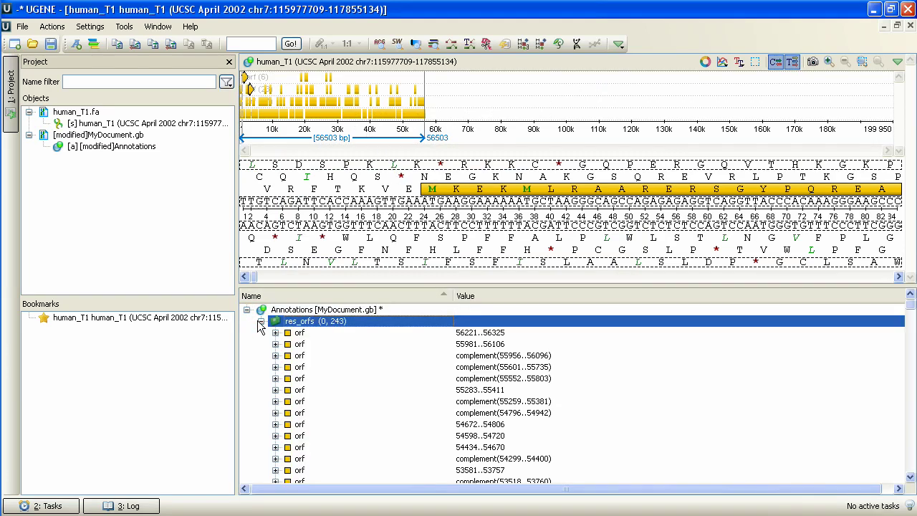
left_click(440, 191)
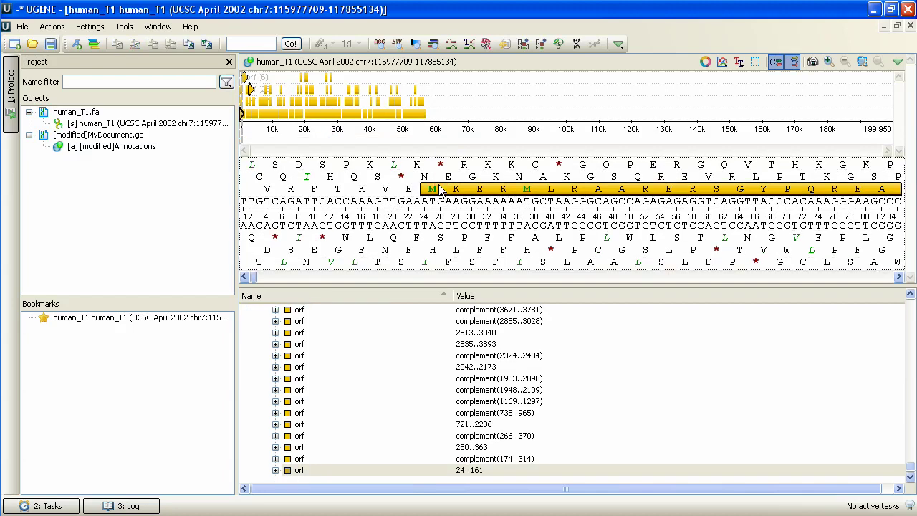